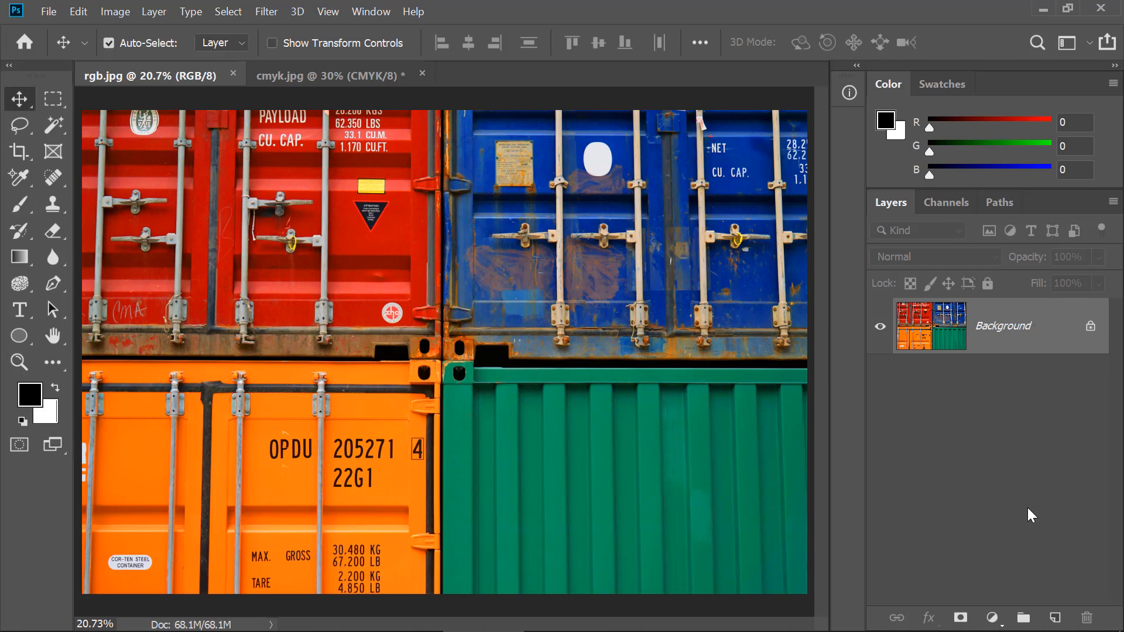
# Switch to the browser and read the definition of complementary color and its color wheel on the Naver dictionary page
pyautogui.hotkey('alt', 'Tab')
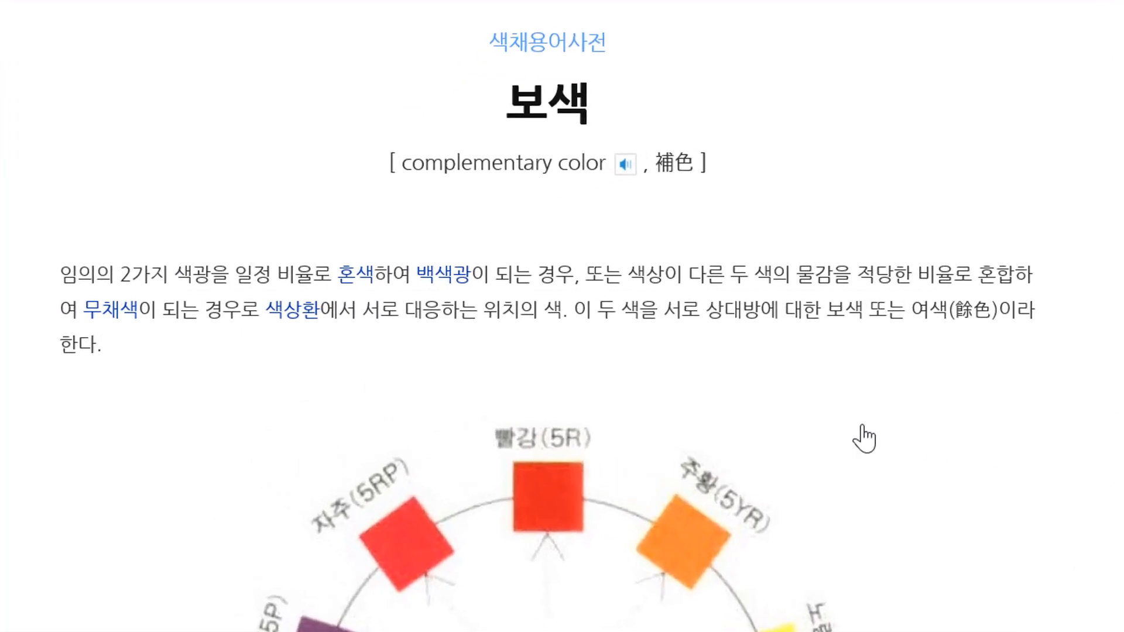
pyautogui.moveTo(41, 274); pyautogui.dragTo(590, 278)
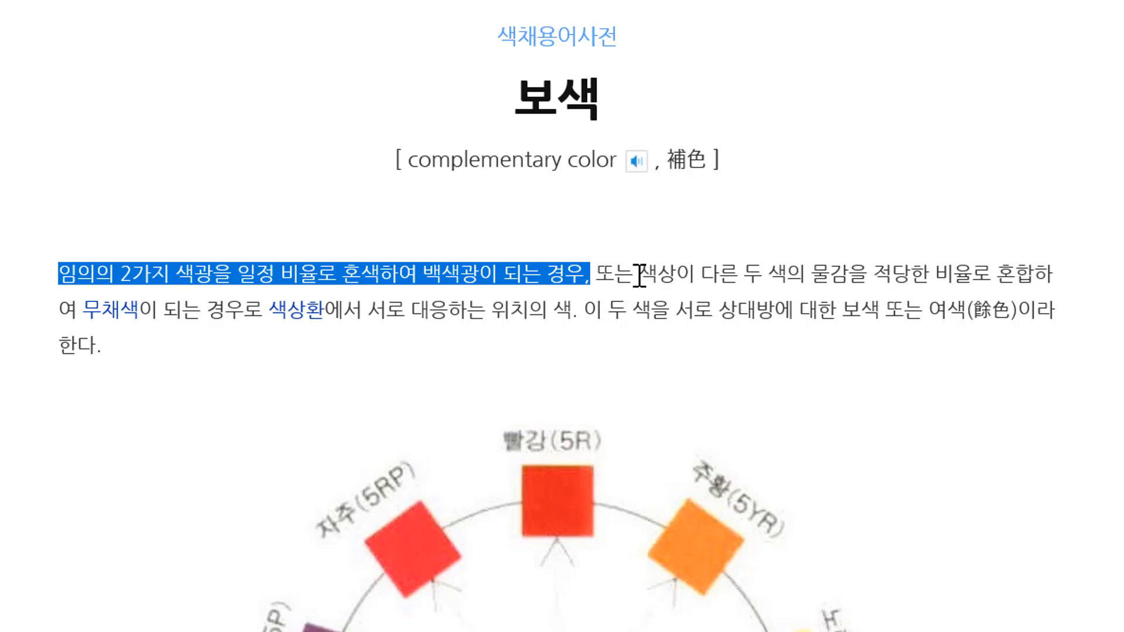
pyautogui.moveTo(638, 274); pyautogui.dragTo(233, 311)
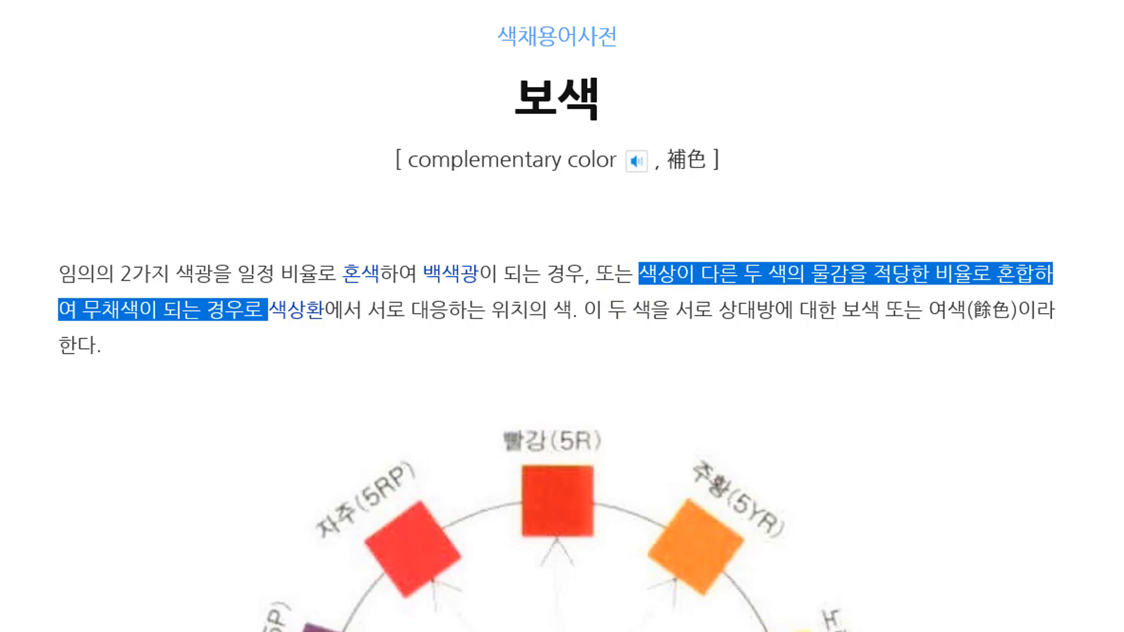
pyautogui.click(8, 326)
pyautogui.scroll(-7, 35, 240)
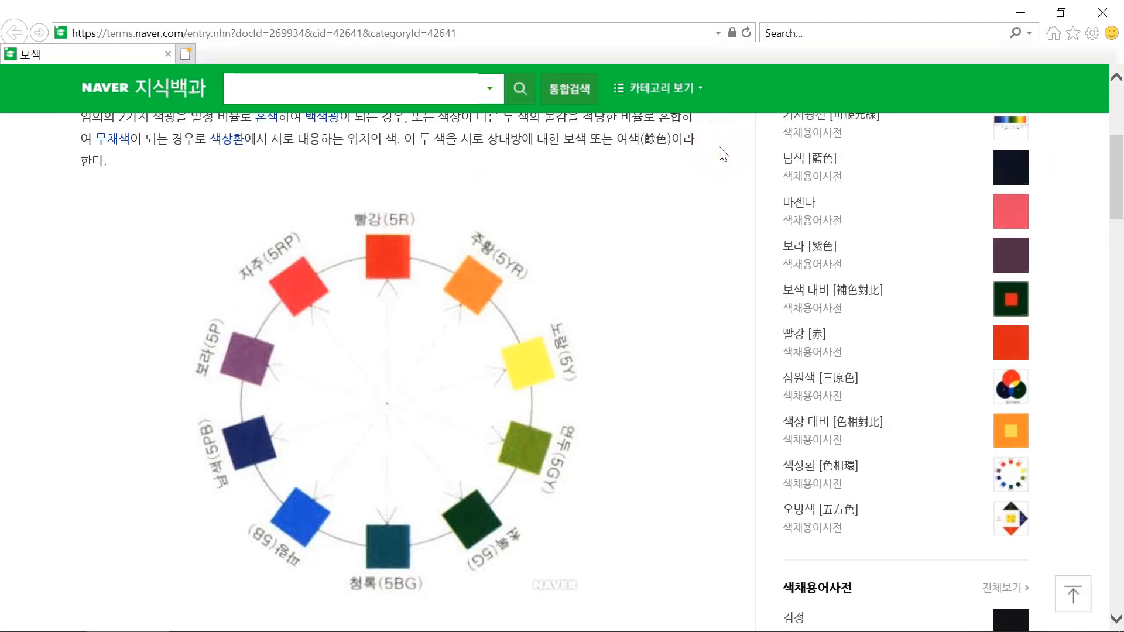
# Switch back to Photoshop and invert the colors of the container photo rgb.jpg
pyautogui.hotkey('alt', 'Tab')
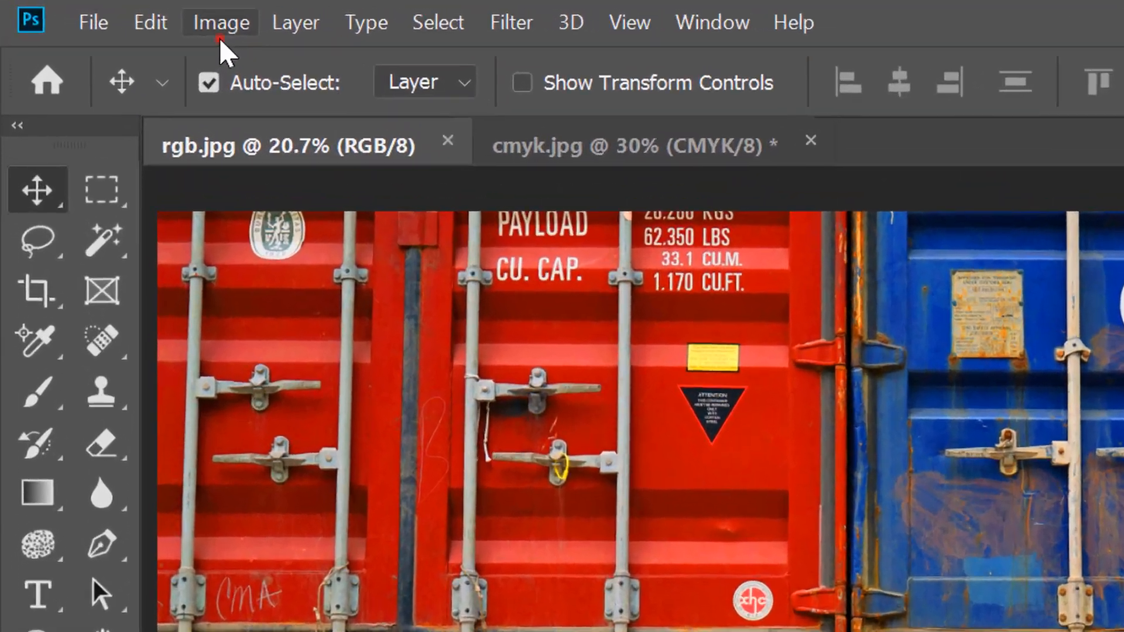
pyautogui.click(221, 38)
pyautogui.click(437, 93)
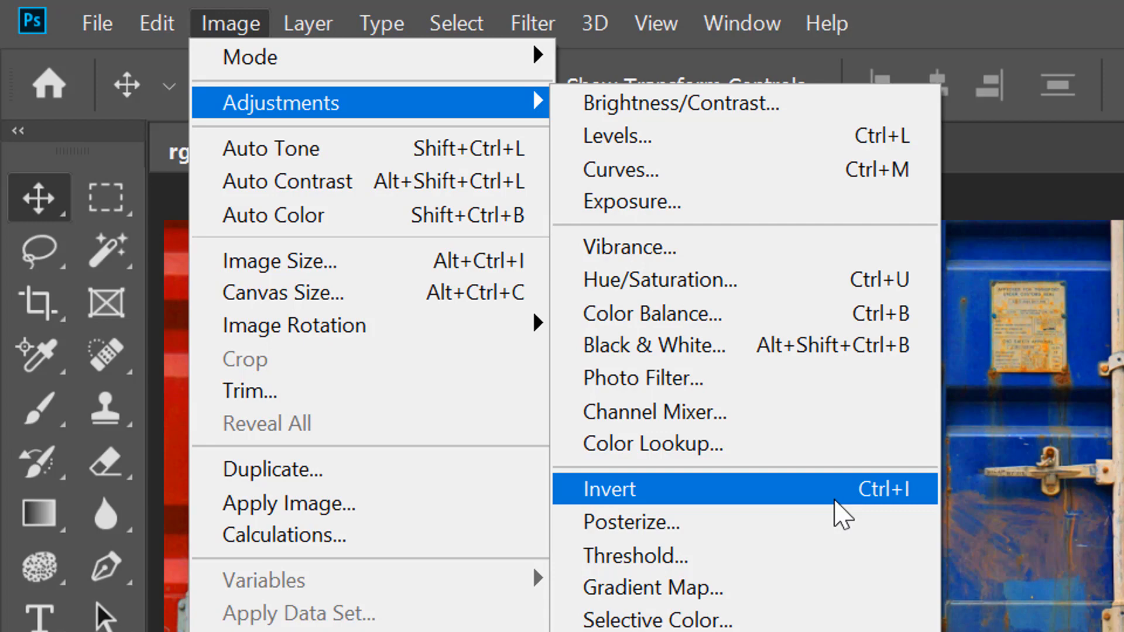
pyautogui.click(835, 501)
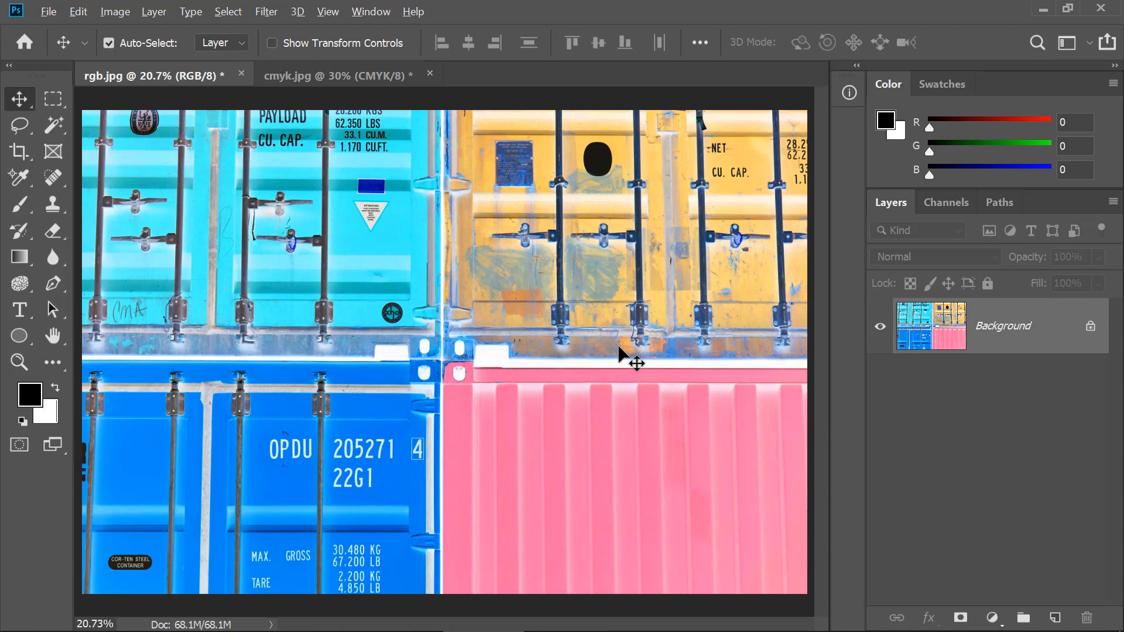
# Examine the negative film image in the Chrome search results, and return to Photoshop to undo the inversion
pyautogui.hotkey('alt', 'Tab')
pyautogui.click(918, 328)
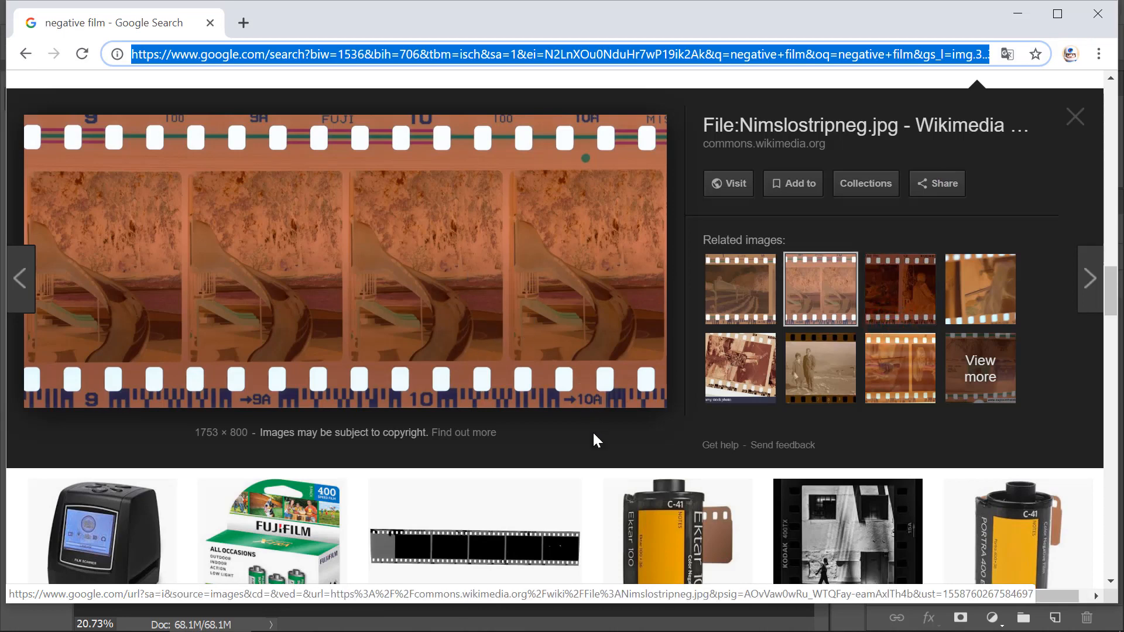
pyautogui.hotkey('alt', 'Tab')
pyautogui.click(360, 345)
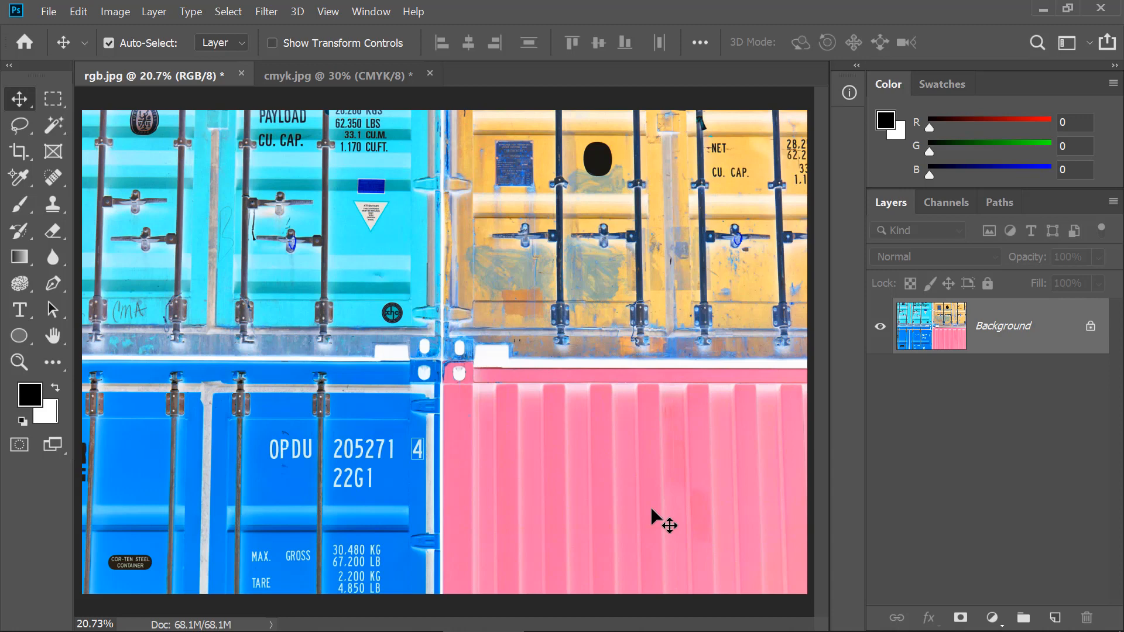
pyautogui.hotkey('ctrl', 'z')
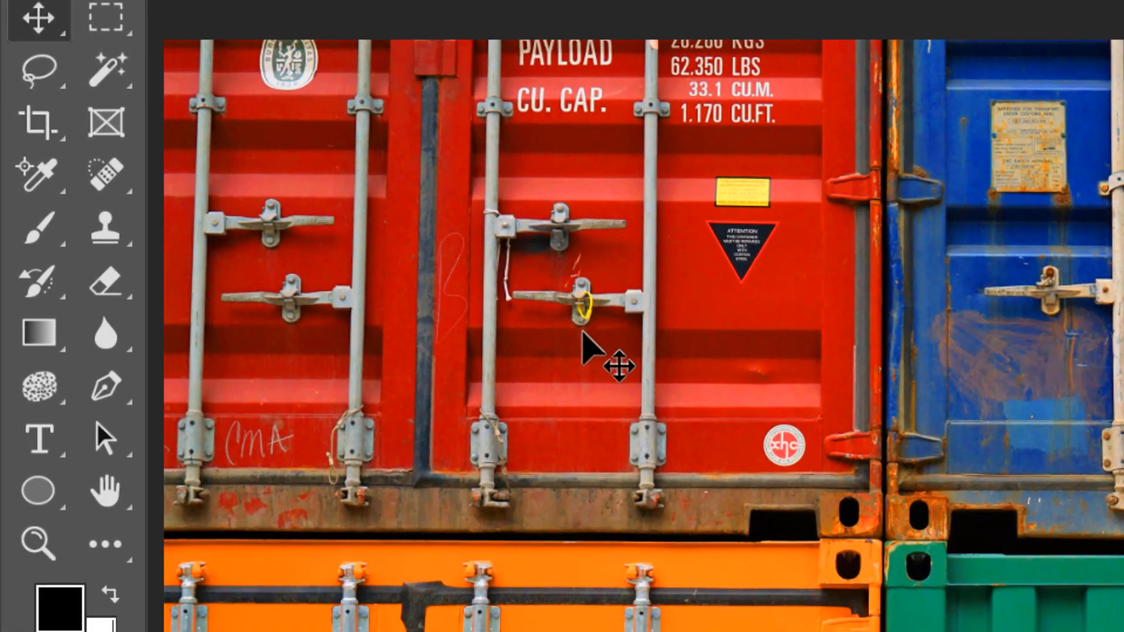
# Place color samplers on the red, green and blue containers with the Color Sampler Tool
pyautogui.rightClick(37, 174)
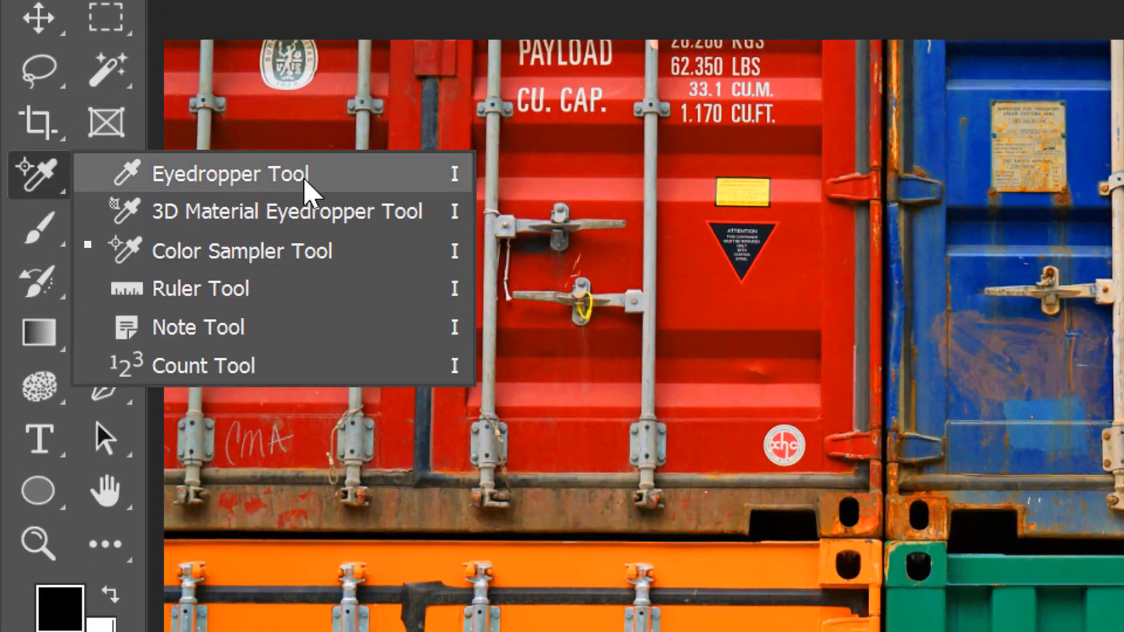
pyautogui.click(359, 253)
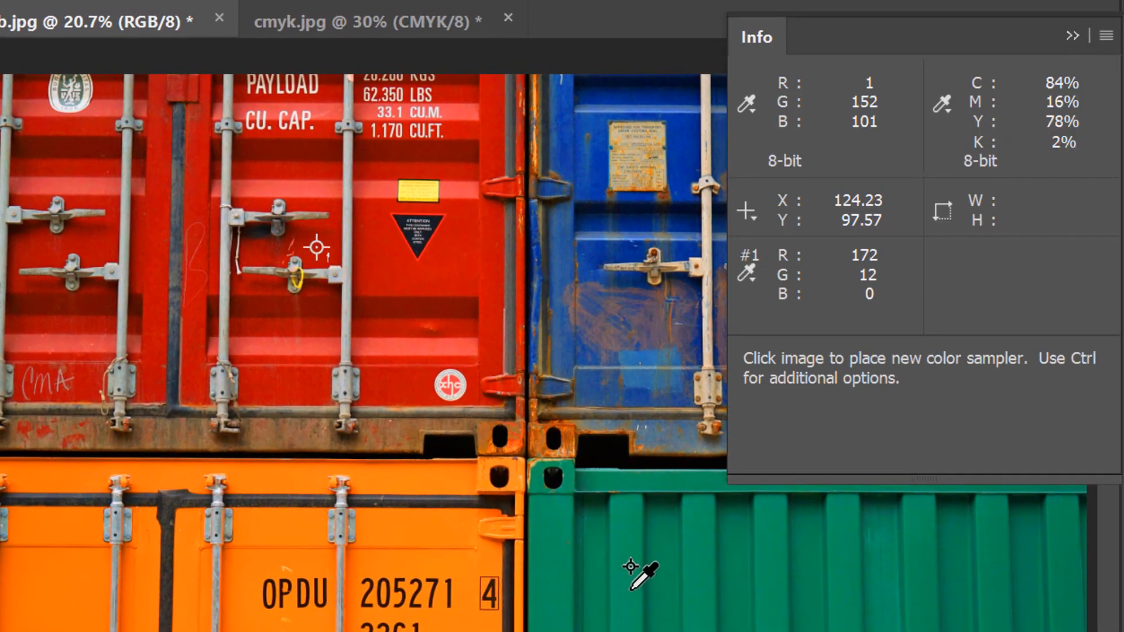
pyautogui.click(629, 588)
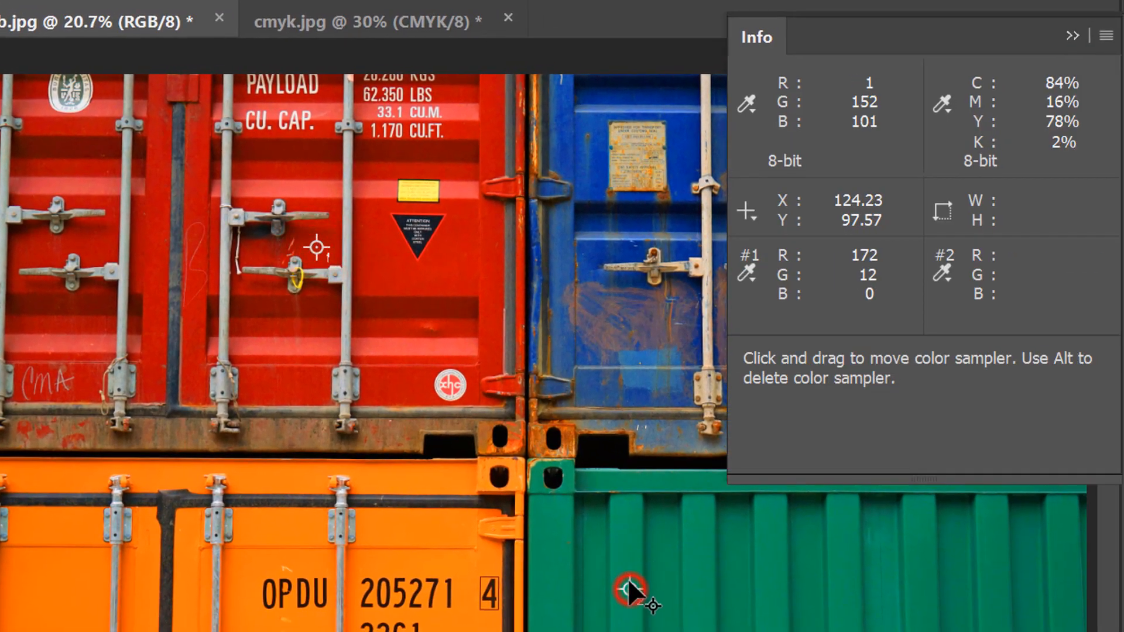
pyautogui.click(689, 142)
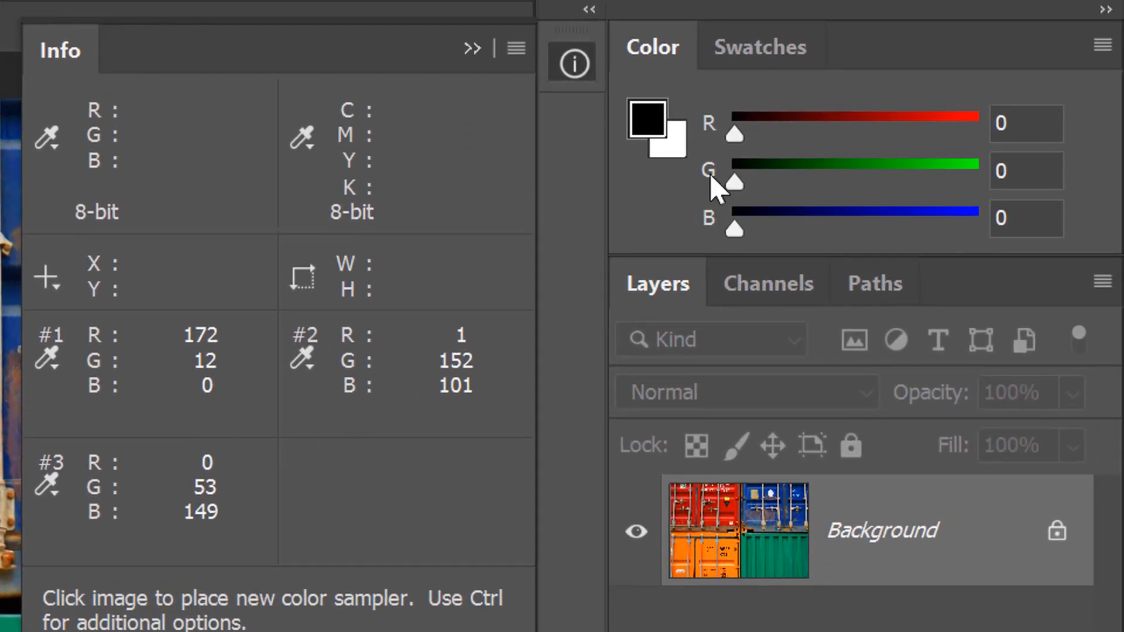
# Try the red component of the foreground color across its range
pyautogui.moveTo(734, 136)
pyautogui.mouseDown()
pyautogui.moveTo(995, 153)
pyautogui.moveTo(726, 145)
pyautogui.moveTo(860, 158)
pyautogui.moveTo(772, 156)
pyautogui.moveTo(673, 141)
pyautogui.mouseUp()
pyautogui.click(736, 134)
pyautogui.moveTo(757, 137); pyautogui.dragTo(993, 149)
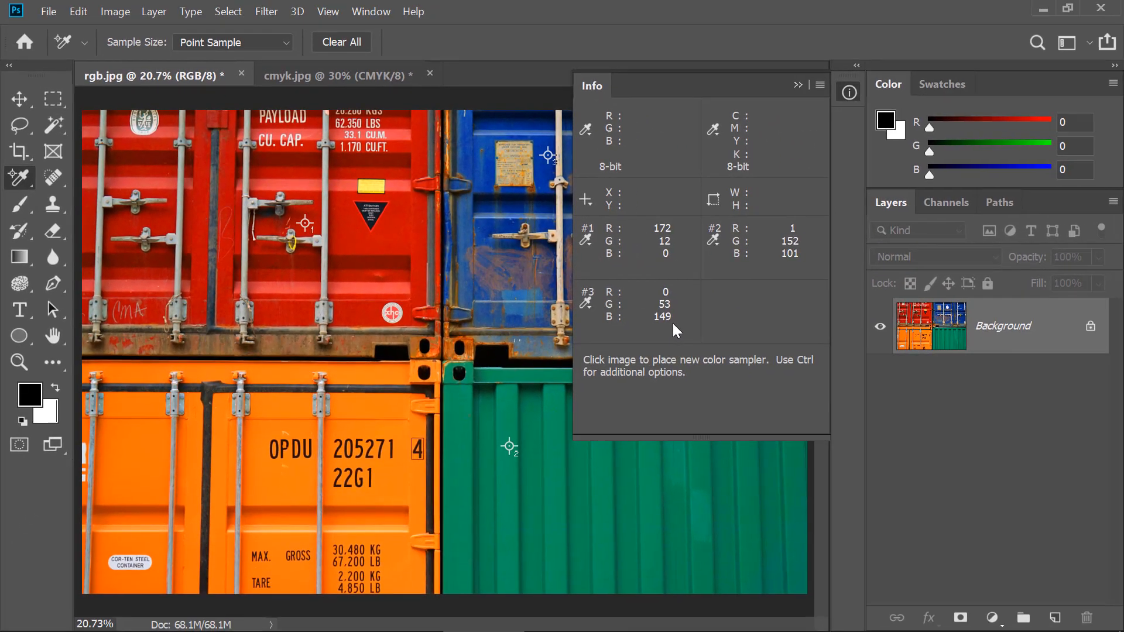
# Invert a duplicate of the Background layer and compare the sampler values with the duplicate hidden and shown
pyautogui.hotkey('ctrl', '-')
pyautogui.hotkey('ctrl', '-')
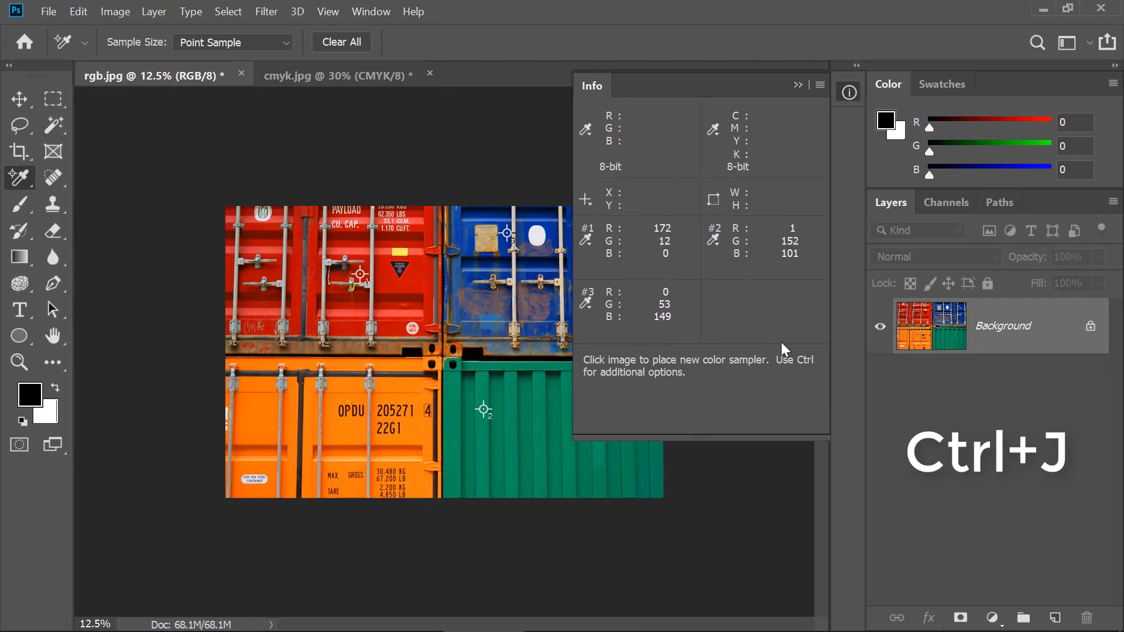
pyautogui.hotkey('ctrl', 'j')
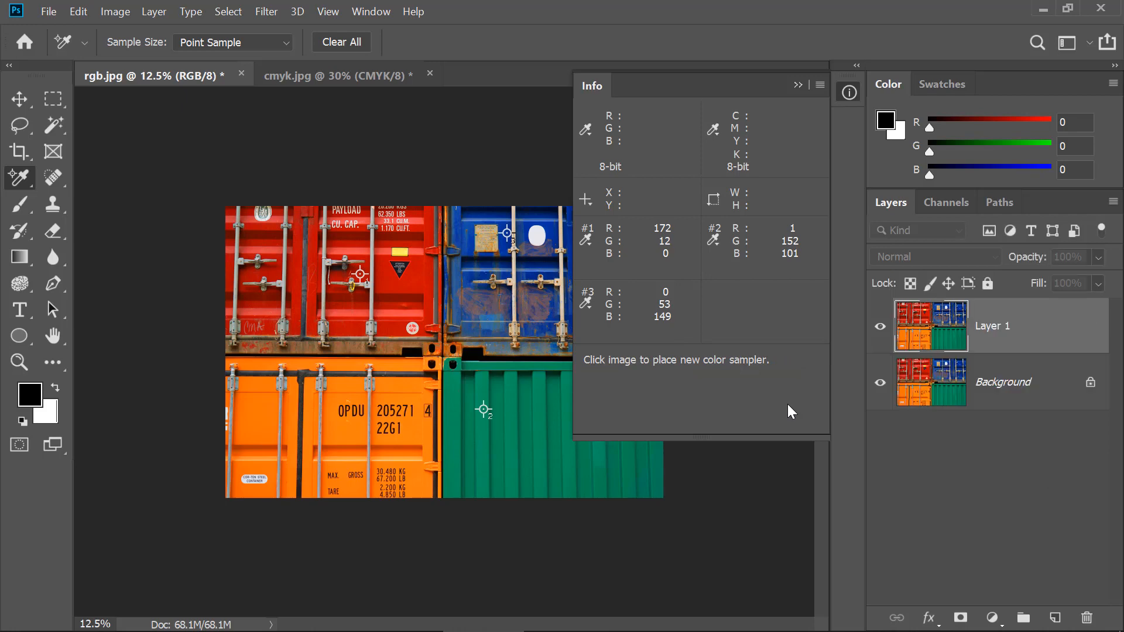
pyautogui.hotkey('ctrl', 'i')
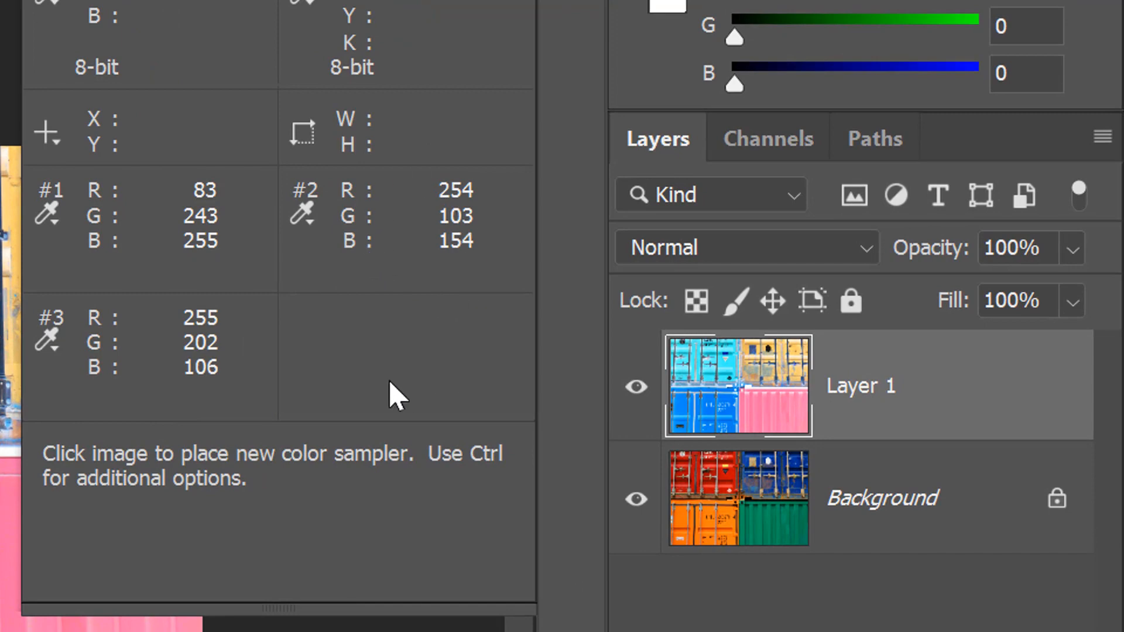
pyautogui.click(638, 398)
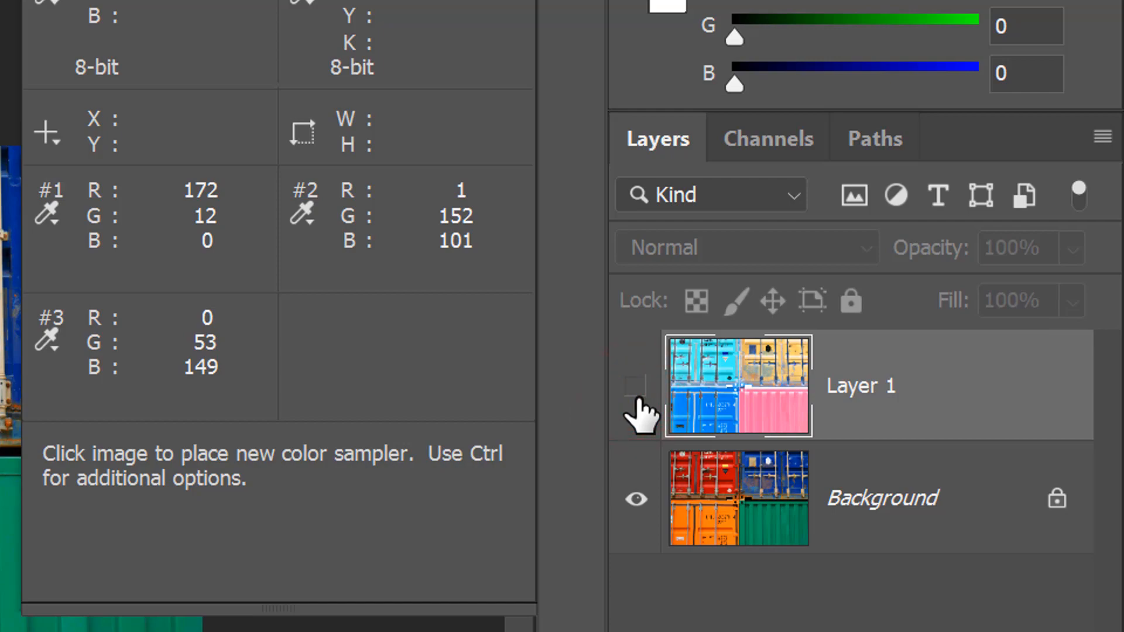
pyautogui.click(637, 398)
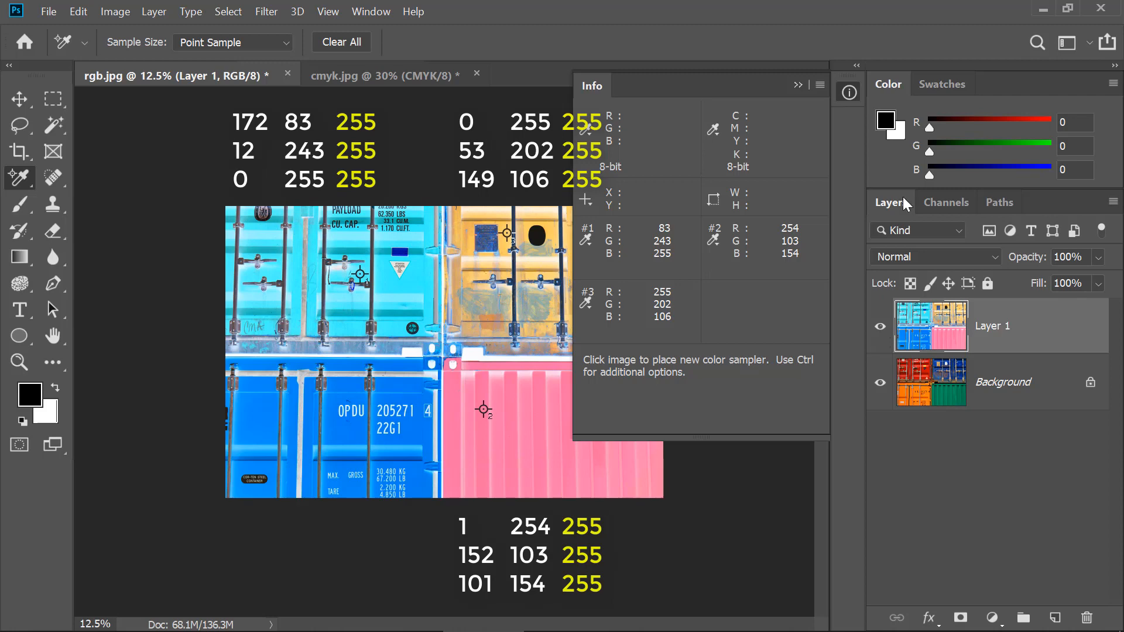
# Set the foreground color to R 255, G 255, B 255 and collapse the color sampler information
pyautogui.moveTo(930, 125); pyautogui.dragTo(1077, 126)
pyautogui.moveTo(943, 148); pyautogui.dragTo(1048, 150)
pyautogui.moveTo(934, 174); pyautogui.dragTo(1069, 179)
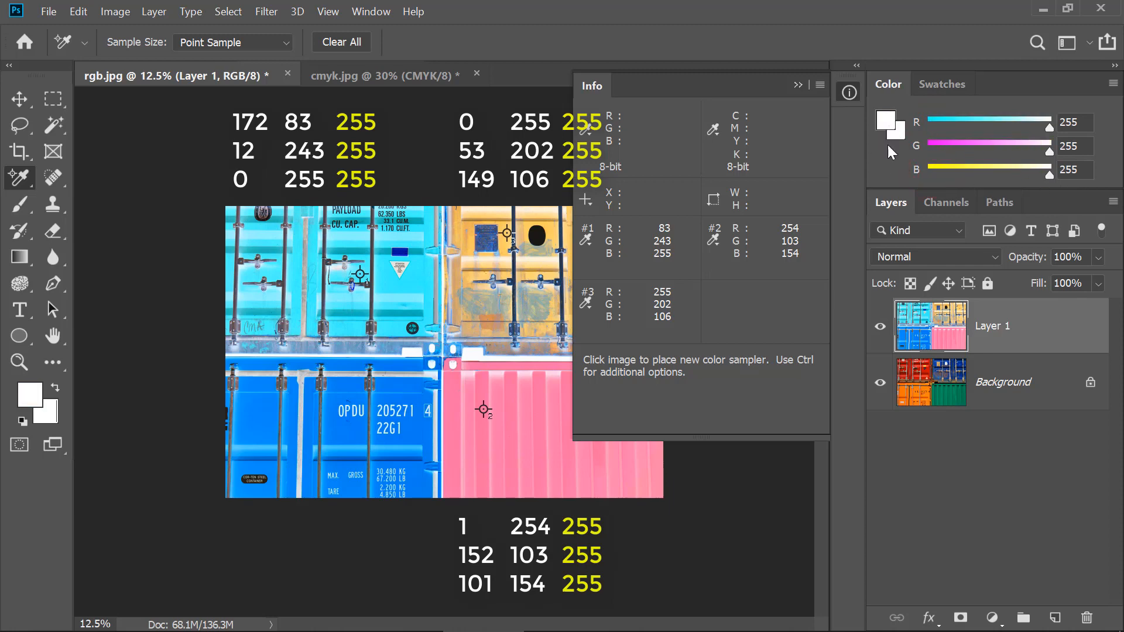
pyautogui.click(798, 86)
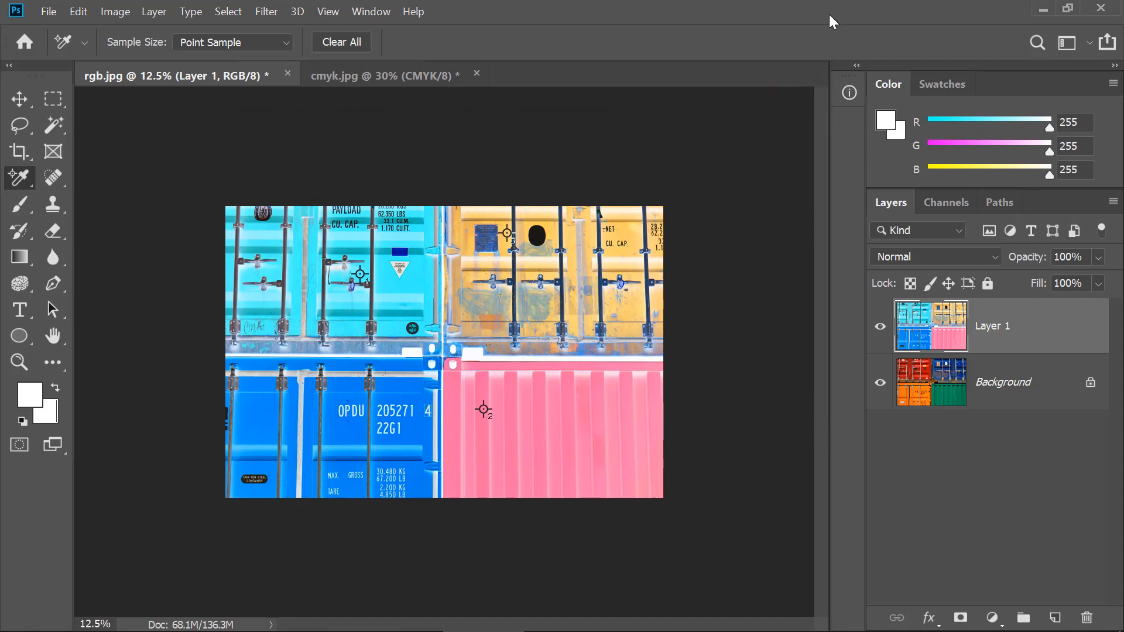
# Place color samplers on the moon and on the black sky in cmyk.jpg
pyautogui.click(405, 81)
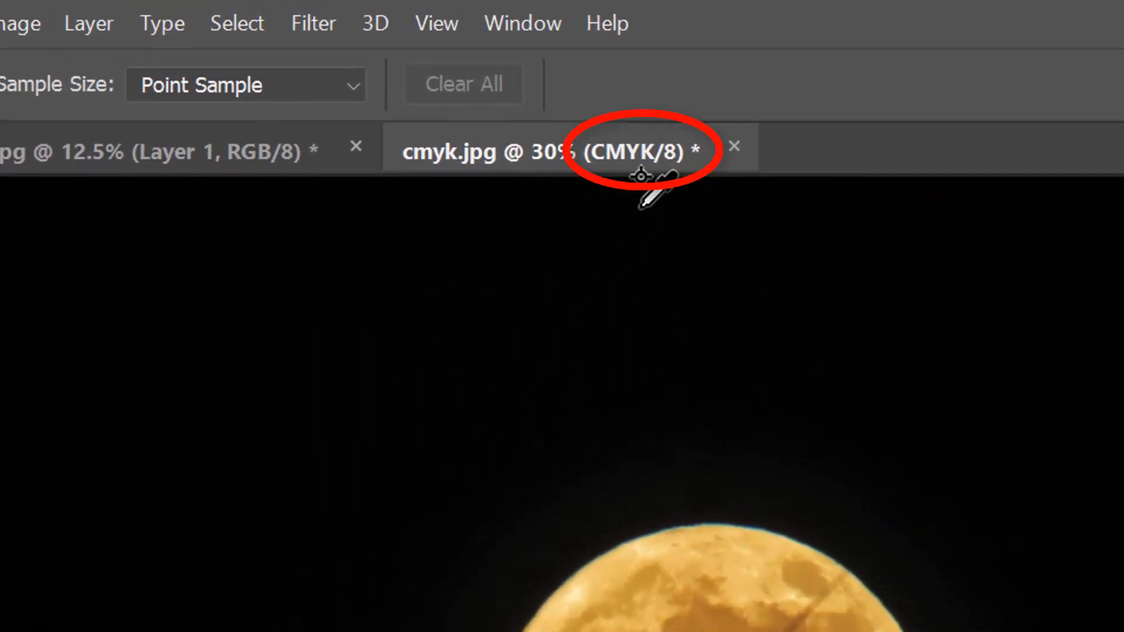
pyautogui.press('v')
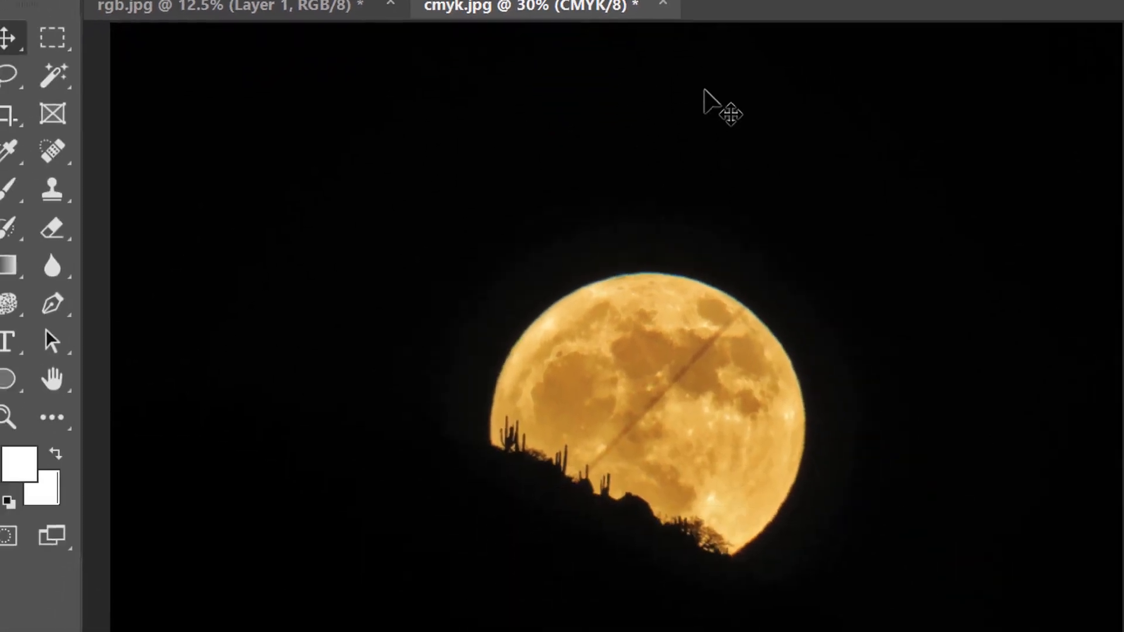
pyautogui.click(8, 151)
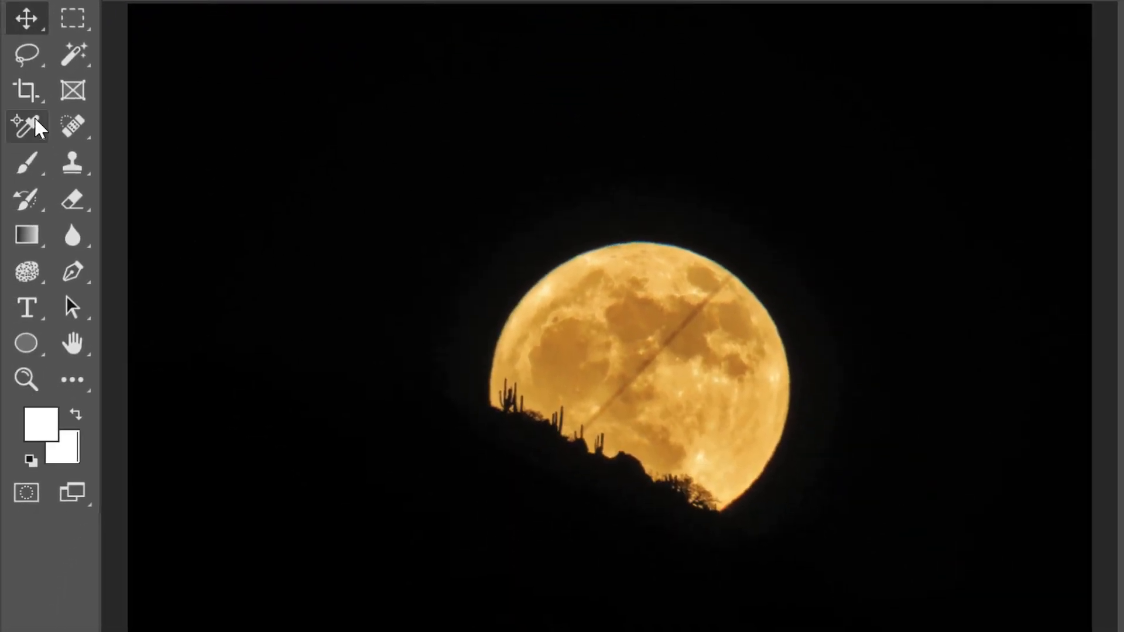
pyautogui.click(741, 403)
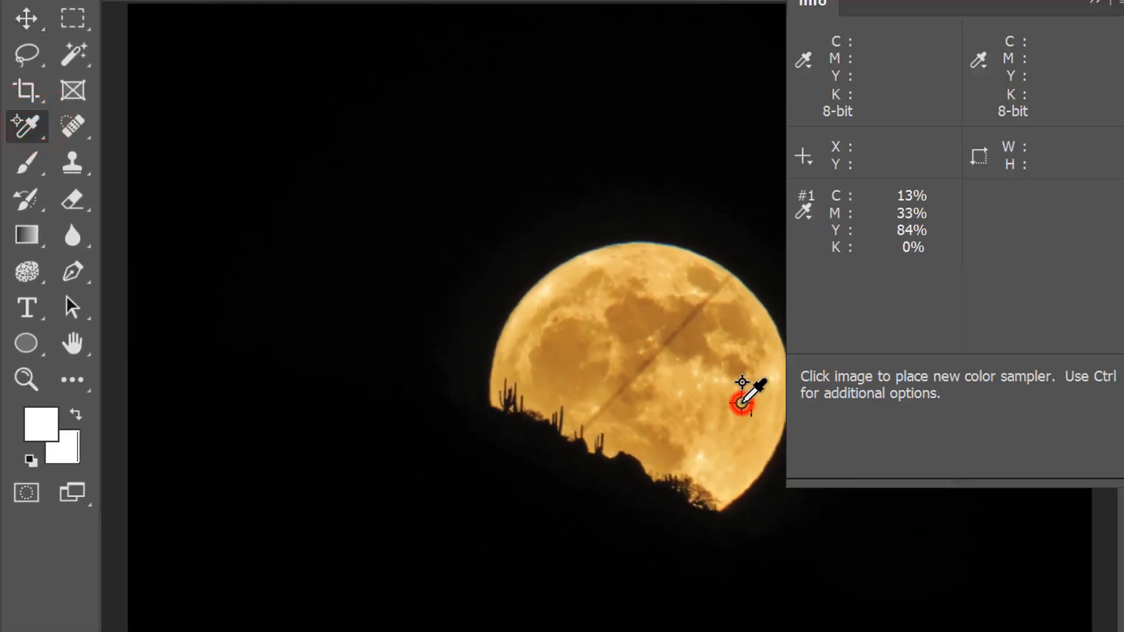
pyautogui.click(730, 210)
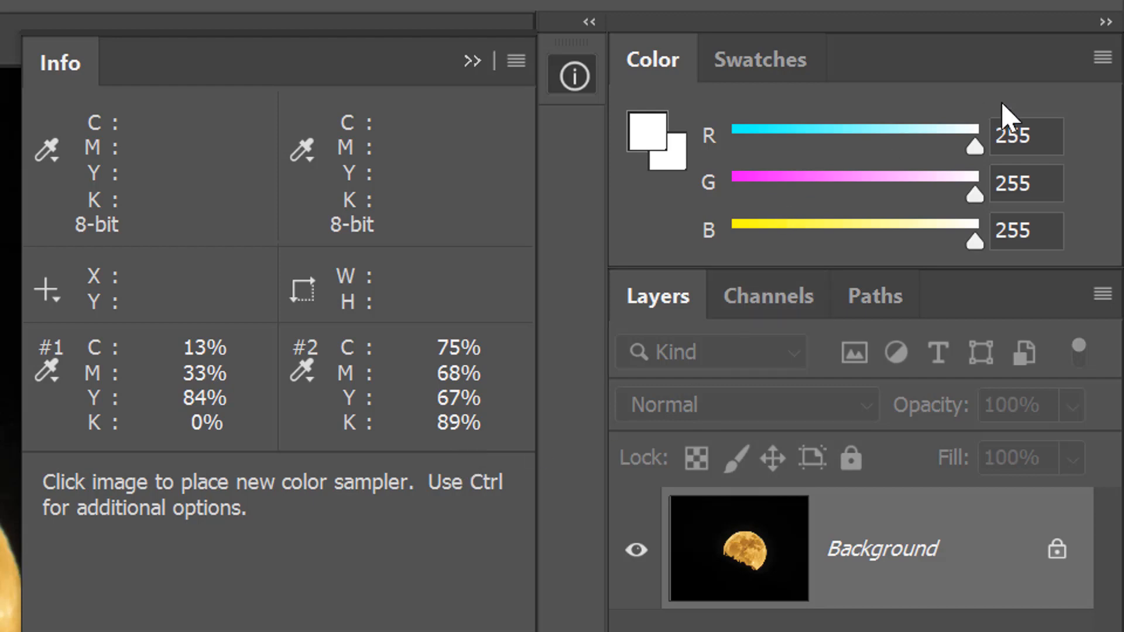
# Change the color controls to CMYK Sliders and set the foreground color to C 100%, M 35%
pyautogui.click(1103, 58)
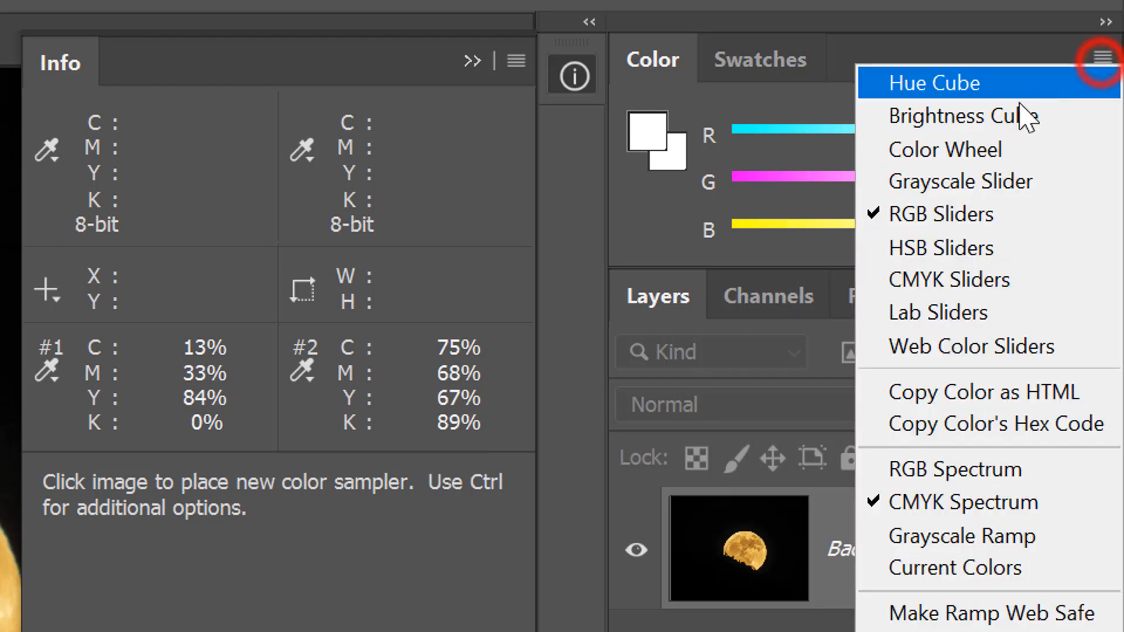
pyautogui.click(1021, 285)
pyautogui.moveTo(737, 129); pyautogui.dragTo(978, 156)
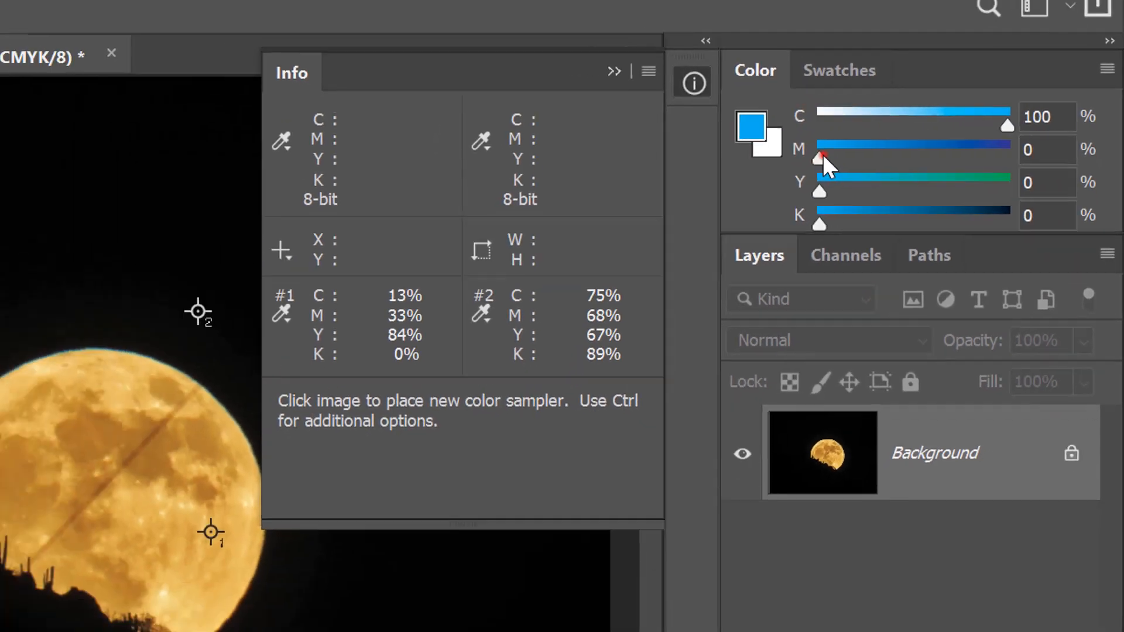
pyautogui.moveTo(823, 153); pyautogui.dragTo(884, 156)
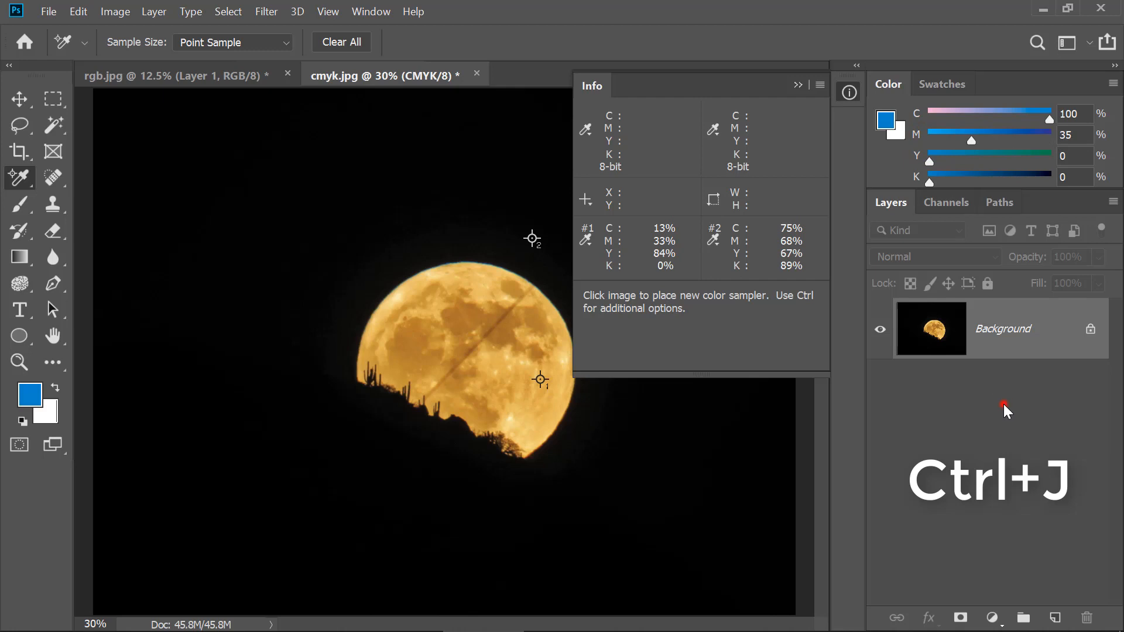
# Duplicate and invert the moon photo's Background layer, and compare the sampler values with the inverted copy hidden and shown
pyautogui.click(1003, 404)
pyautogui.hotkey('ctrl', 'i')
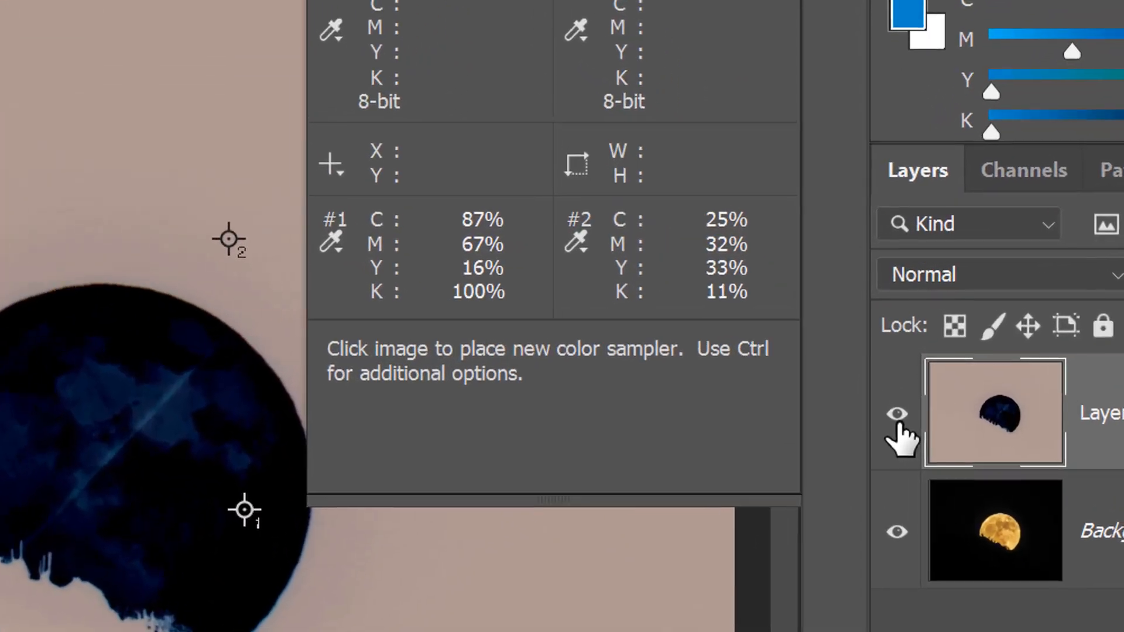
pyautogui.click(880, 332)
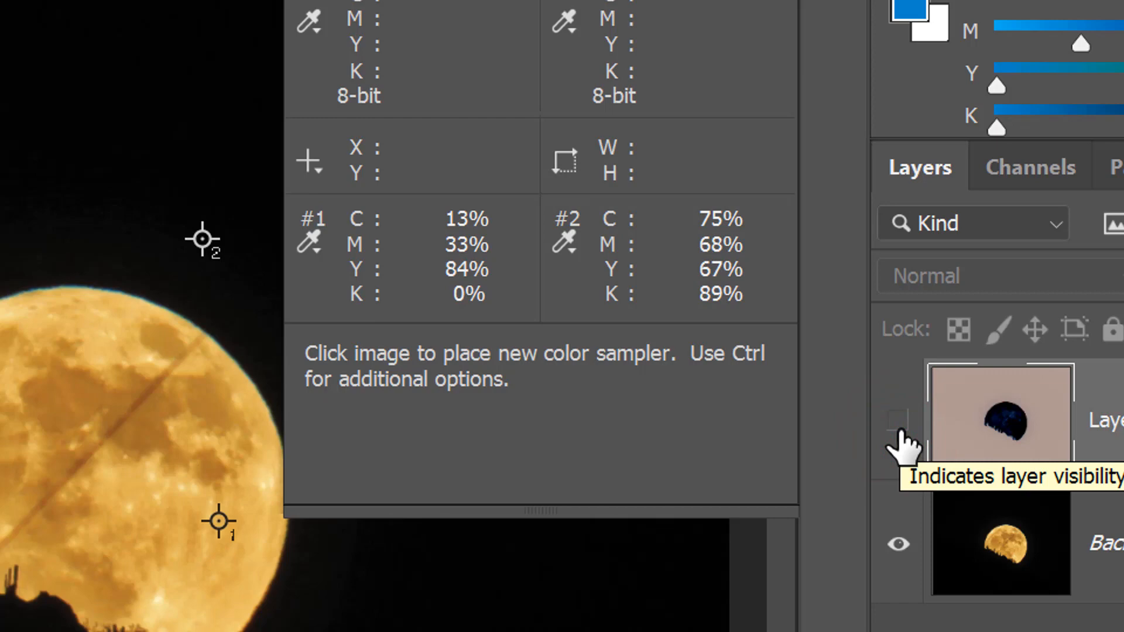
pyautogui.click(899, 430)
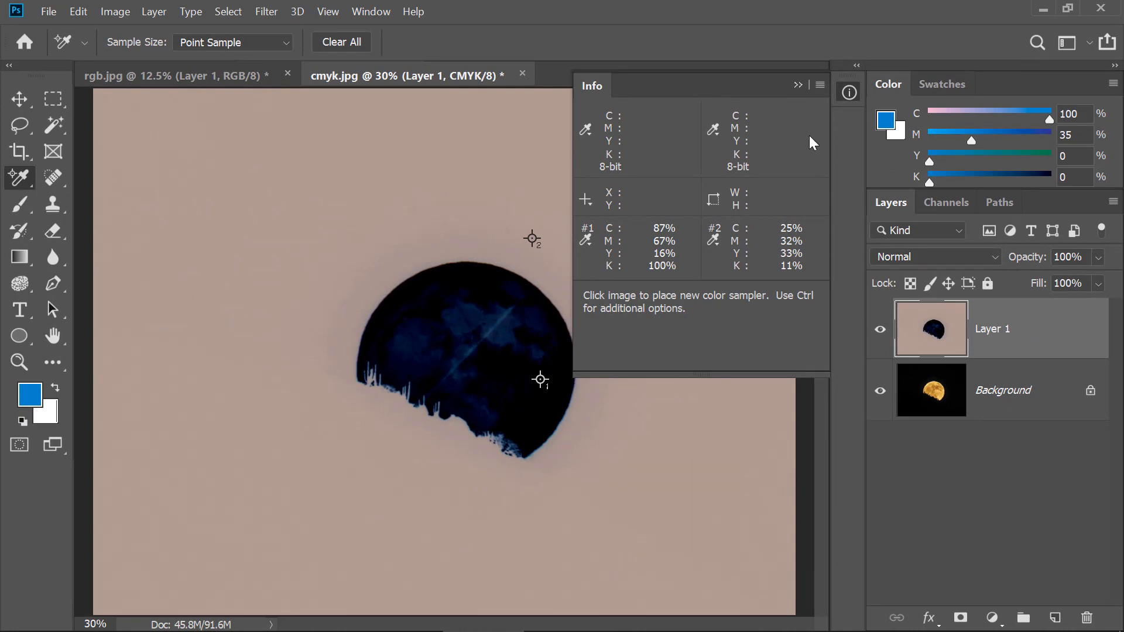
# Collapse the color sampler information and compare the inverted results in rgb.jpg and cmyk.jpg
pyautogui.click(797, 85)
pyautogui.click(237, 75)
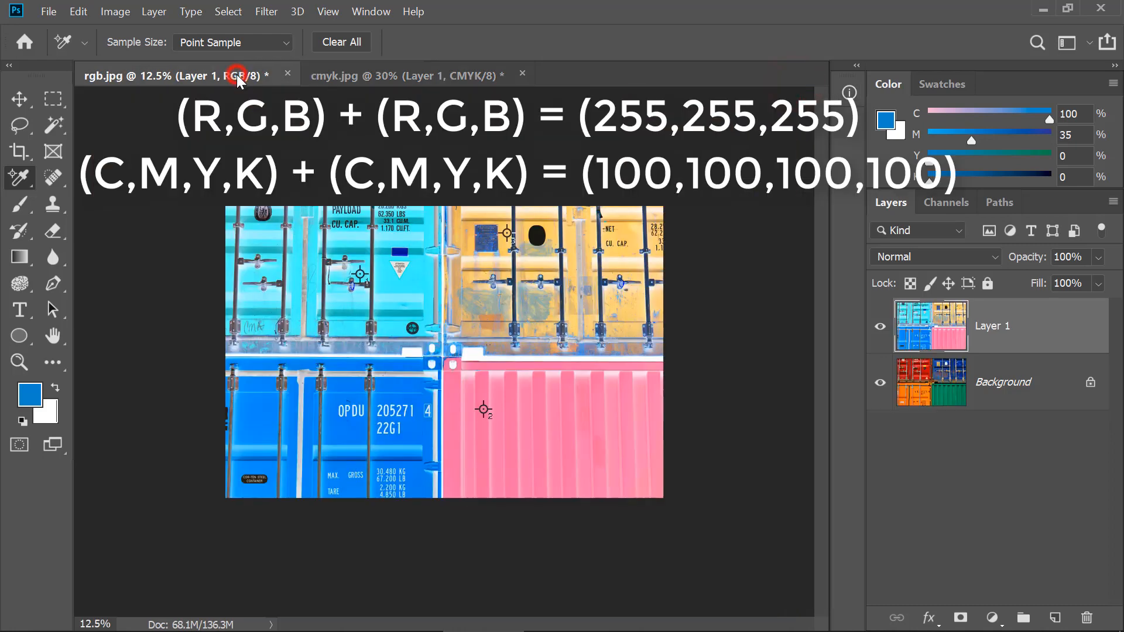
pyautogui.click(379, 75)
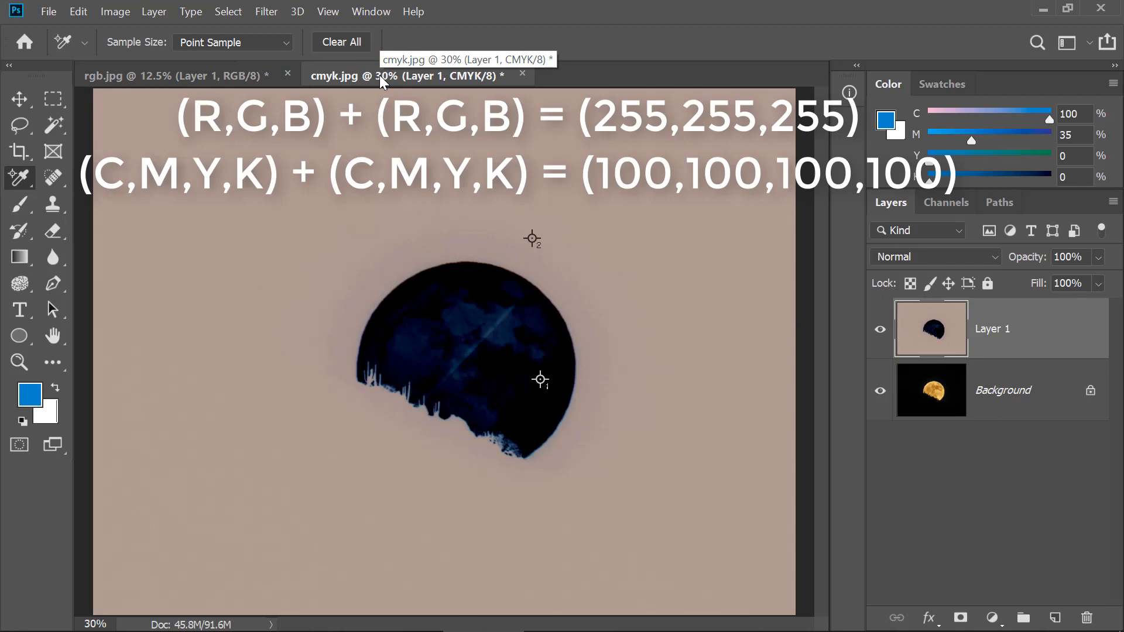